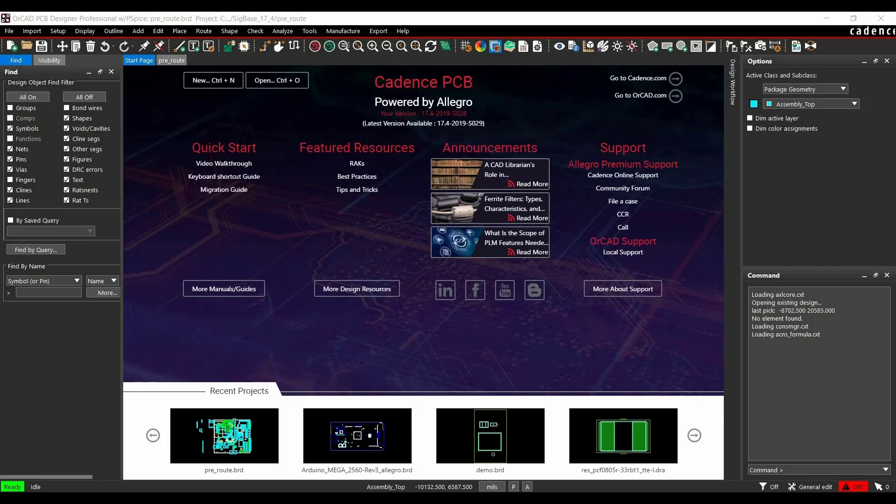
- Open the board file pre_route.brd from the Design Files folder inside SI Basics on the Desktop
click(8, 31)
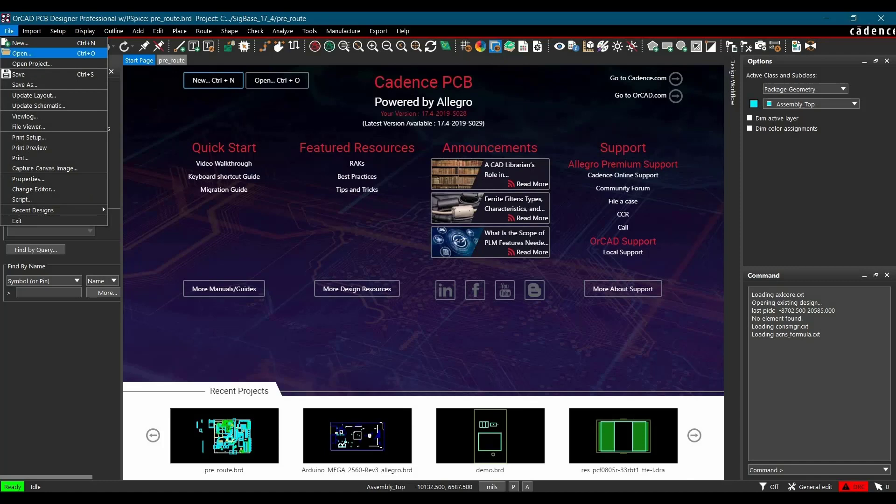
click(21, 53)
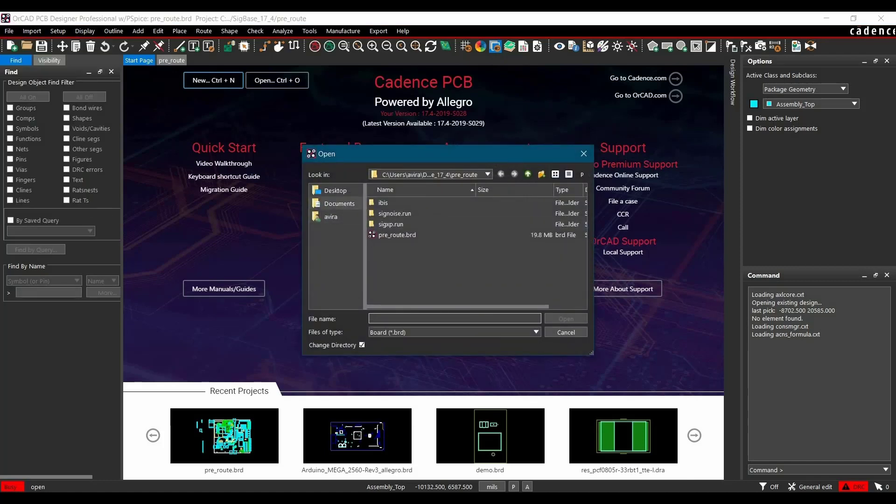
click(335, 190)
double_click(392, 224)
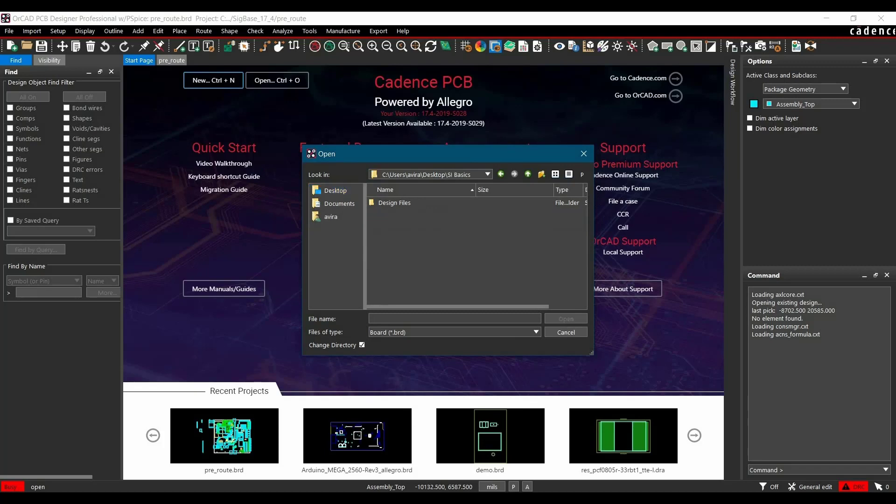
double_click(395, 202)
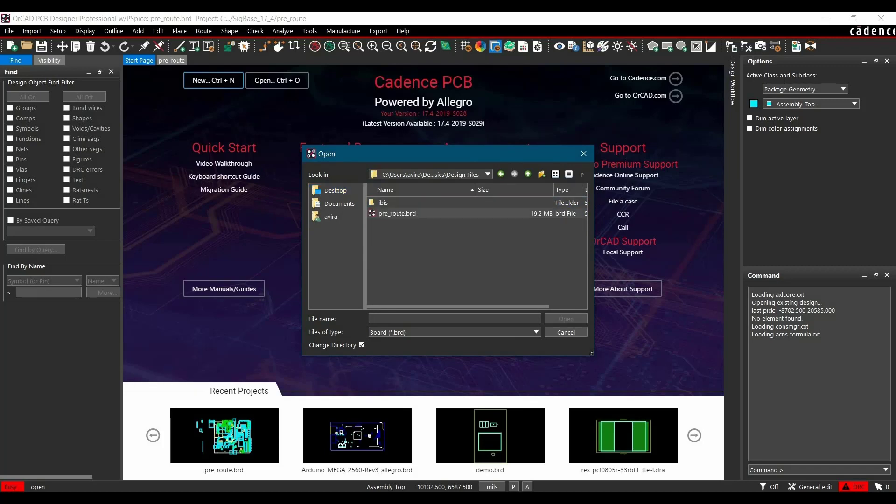
click(396, 214)
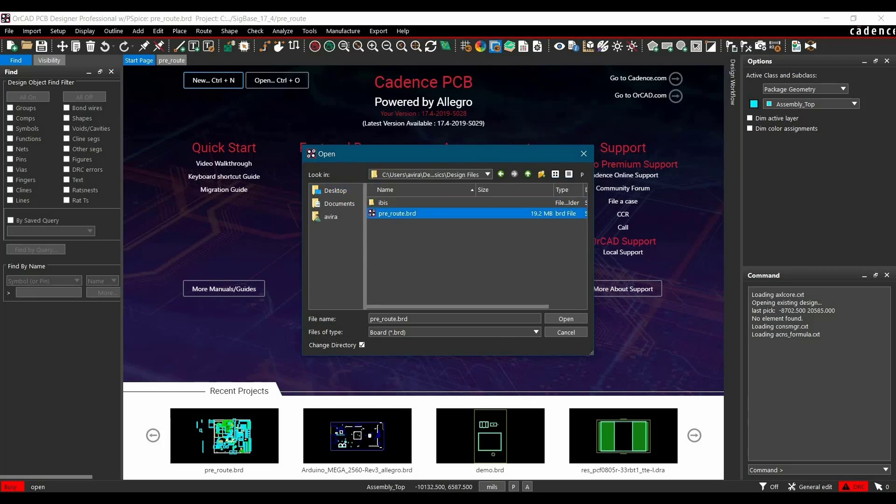
click(566, 320)
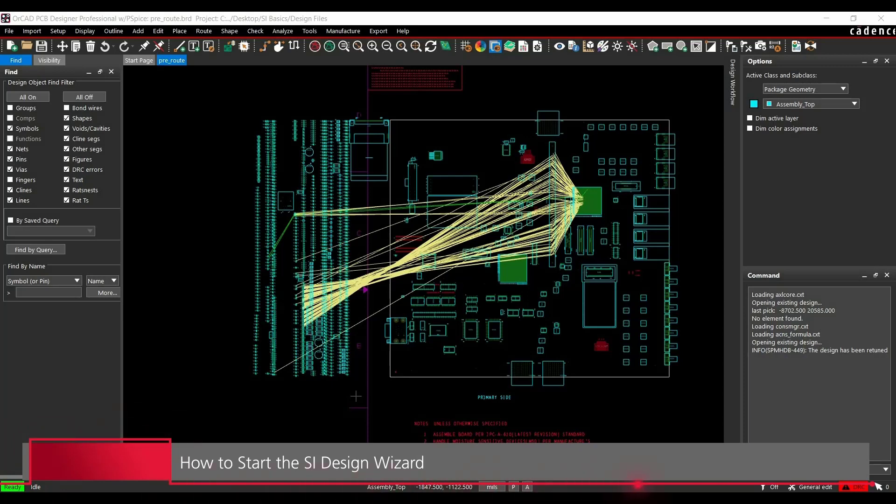
- Start SI Design Setup and proceed with all setup categories except SI Libraries and Diff Pairs
click(240, 201)
click(59, 31)
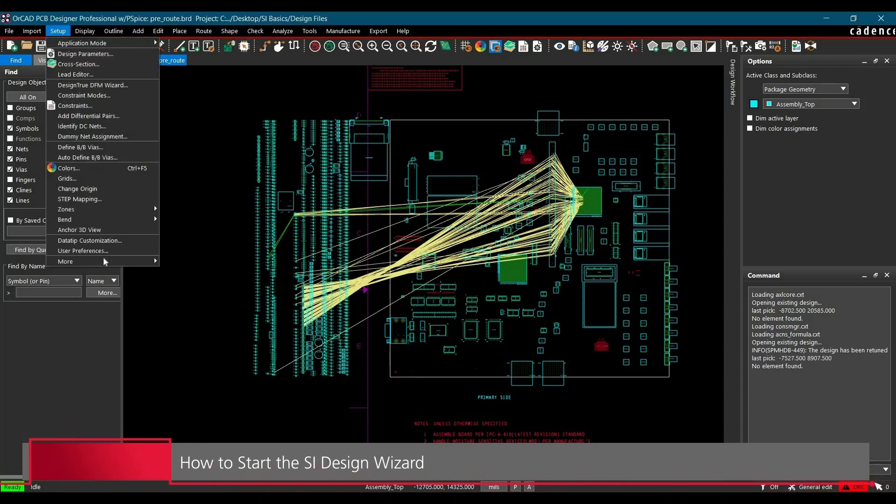
mouse_move(105, 262)
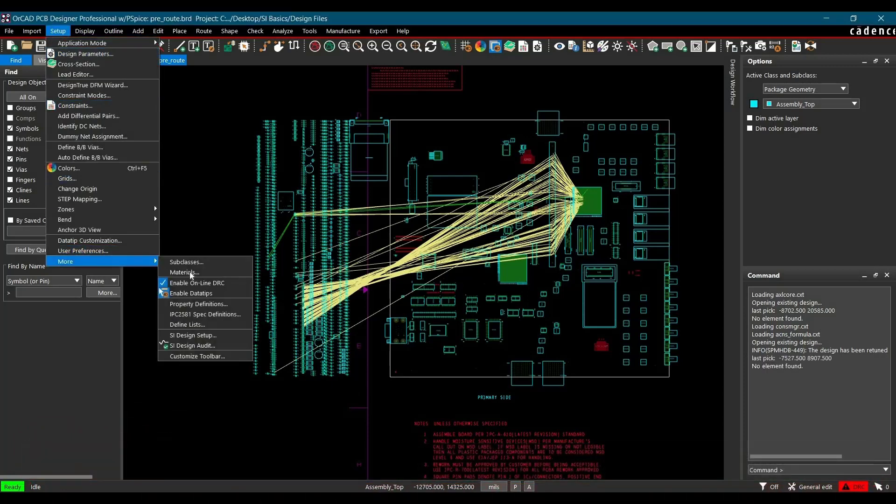
click(192, 335)
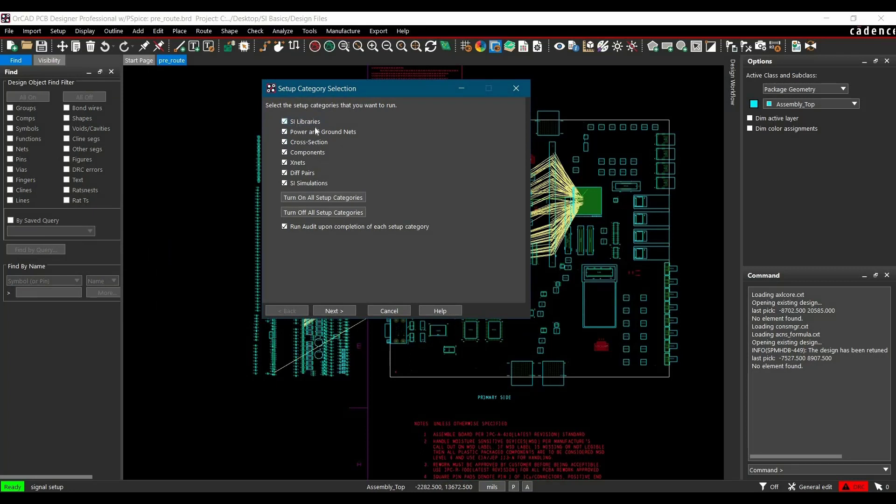
click(284, 173)
click(285, 122)
click(333, 311)
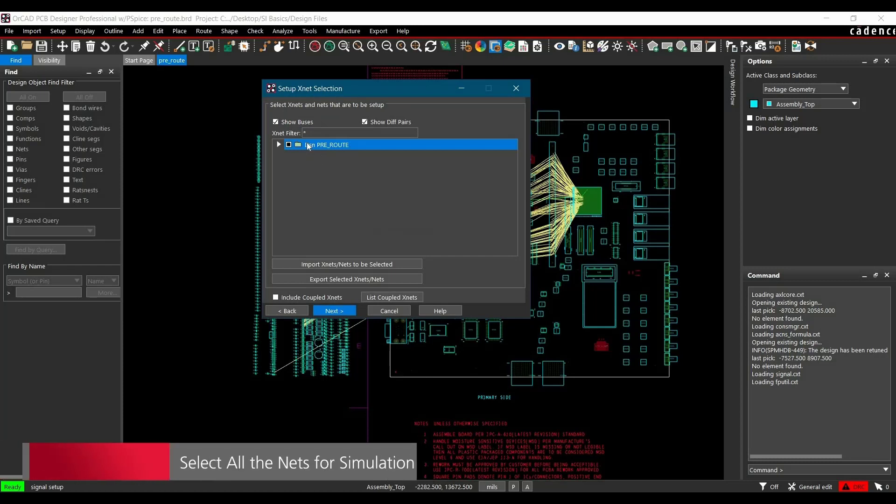
- Expand the PRE_ROUTE design in the Xnet selection and deselect all of its buses and nets
click(288, 144)
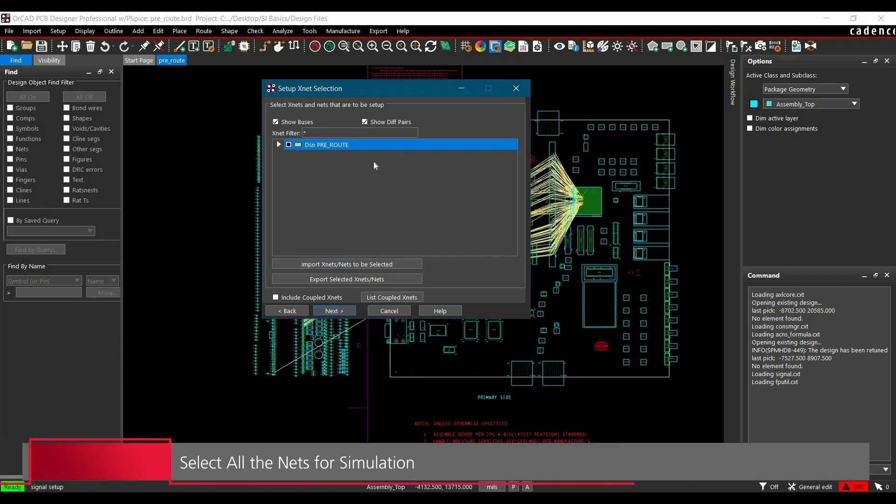
click(278, 145)
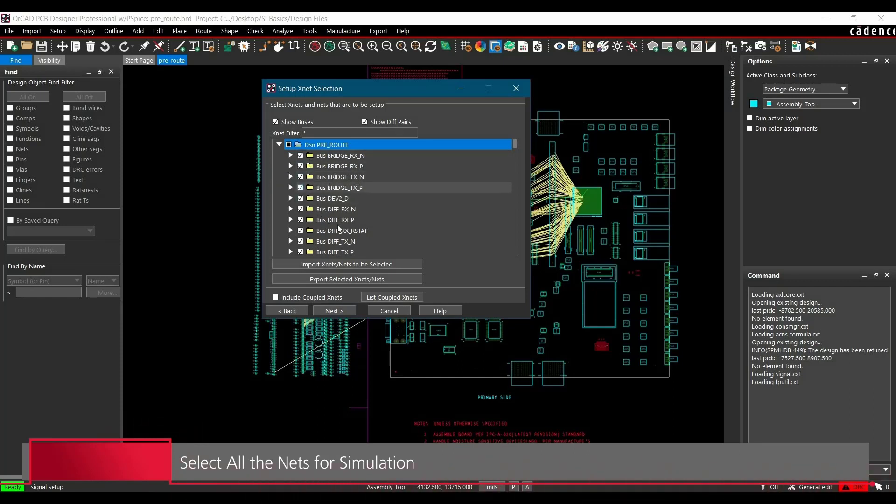
click(289, 145)
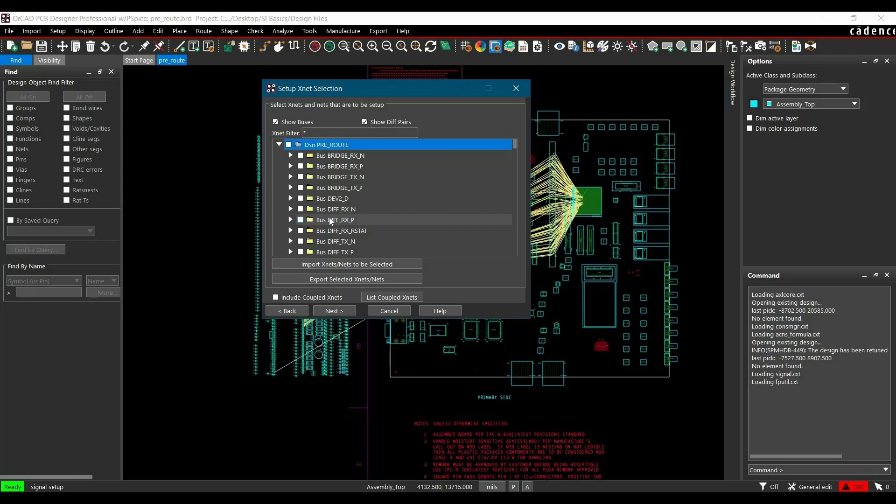
- Select the PARALLELBUS_DATA, PARALLELBUS_STROBE and PARALLELBUS_ADDR buses for setup and proceed to the power and ground nets
scroll(329, 217, down, 5)
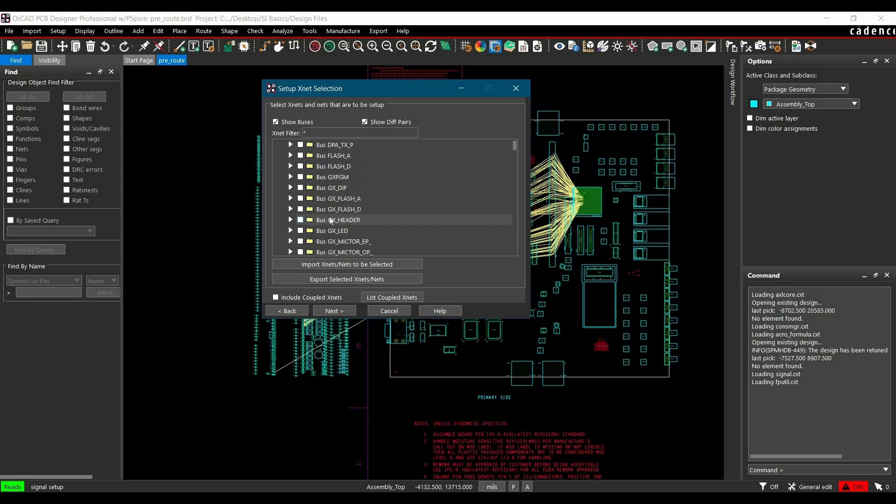
scroll(330, 221, down, 8)
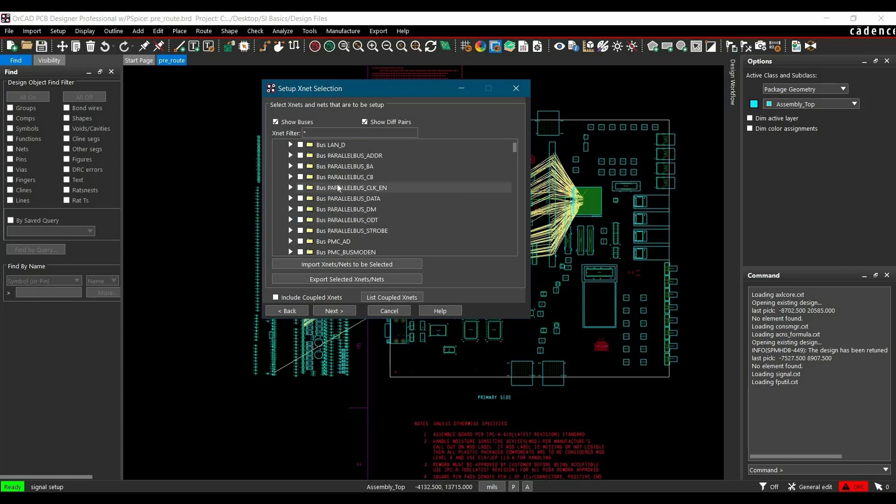
click(301, 198)
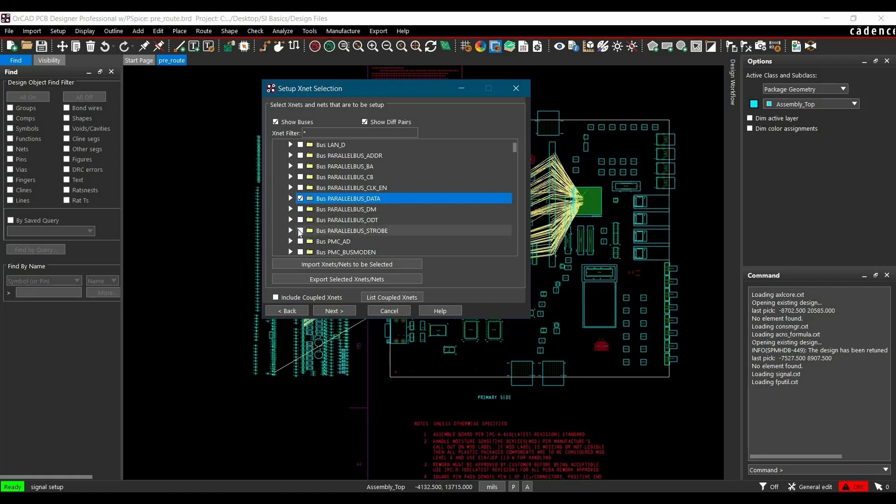
click(301, 232)
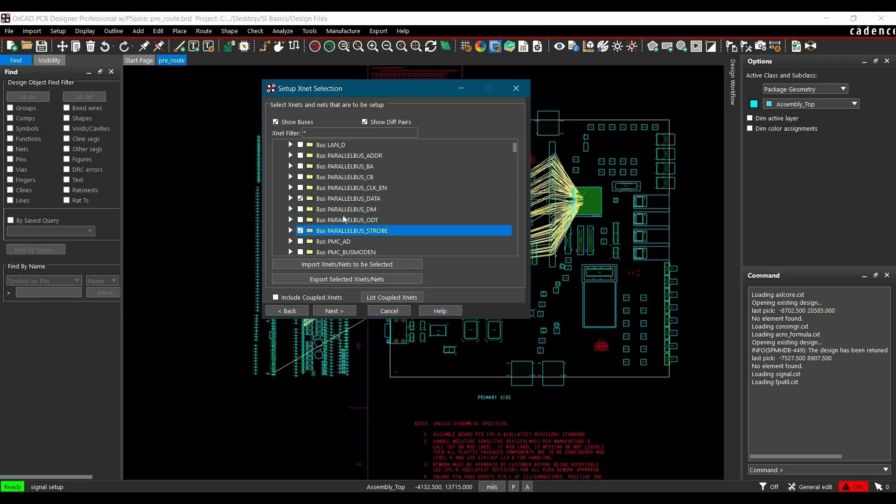
click(301, 156)
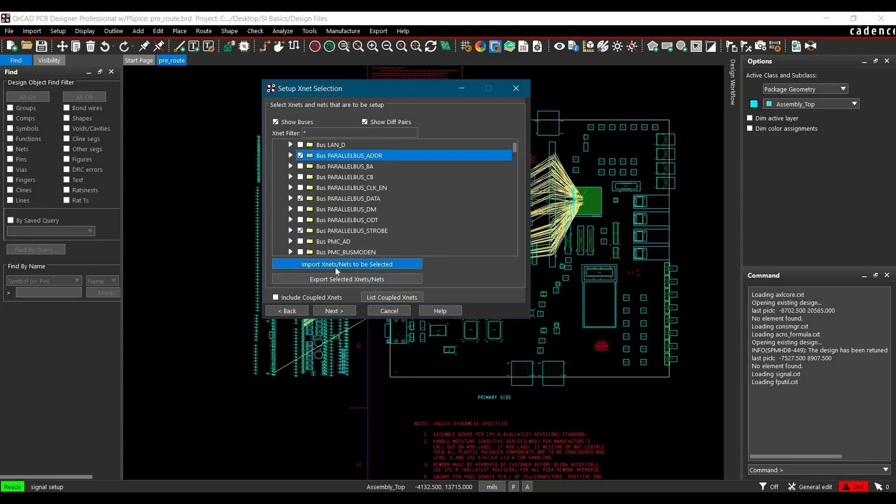
click(335, 311)
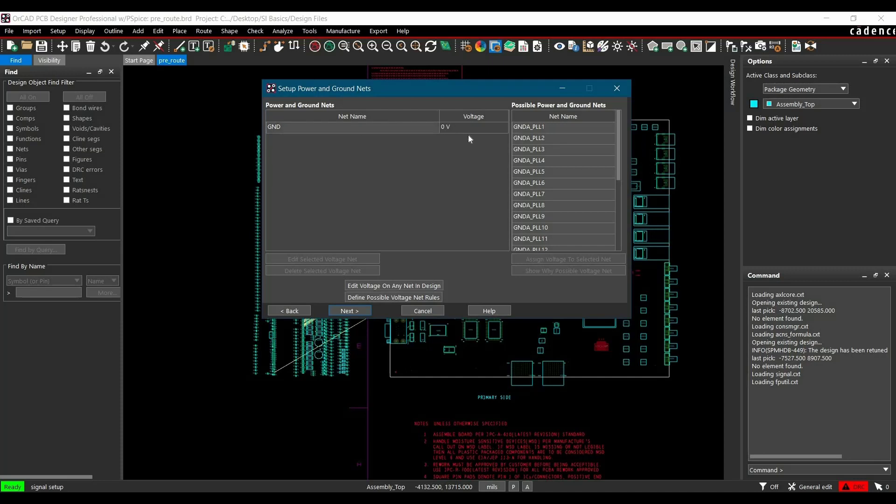
- Assign a voltage of 0.9 V to the possible power net V0_9
scroll(567, 152, down, 3)
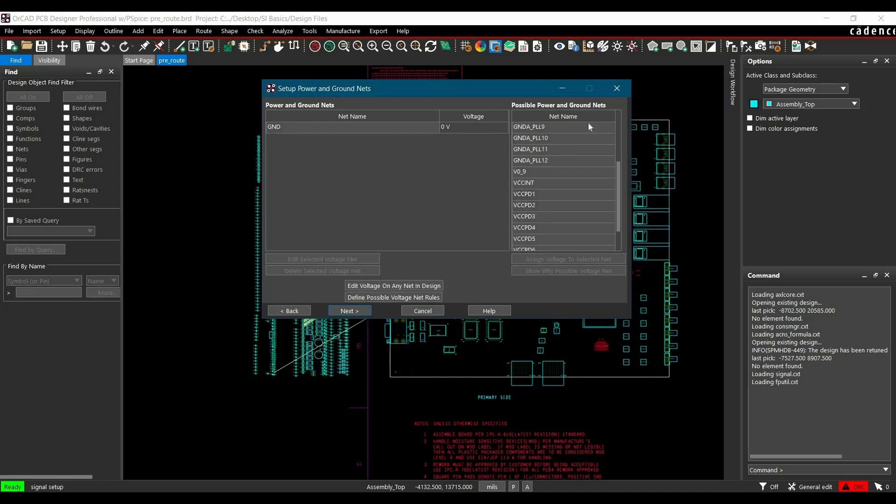
click(538, 172)
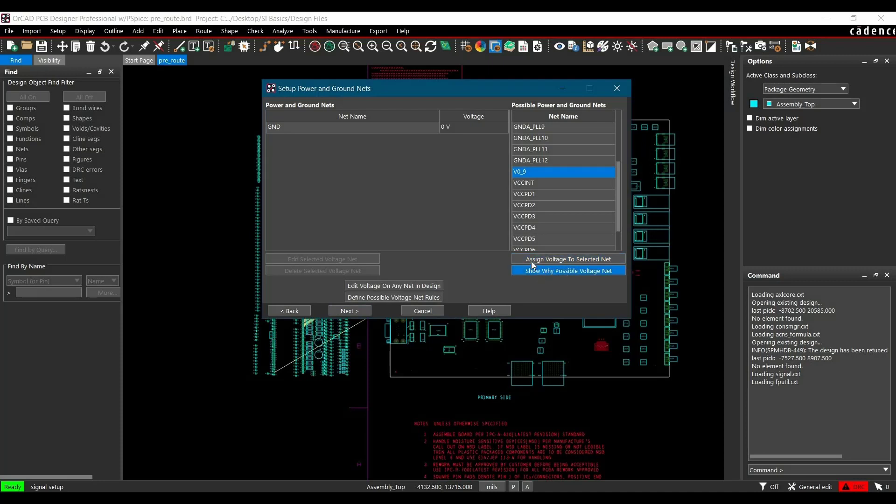
click(588, 261)
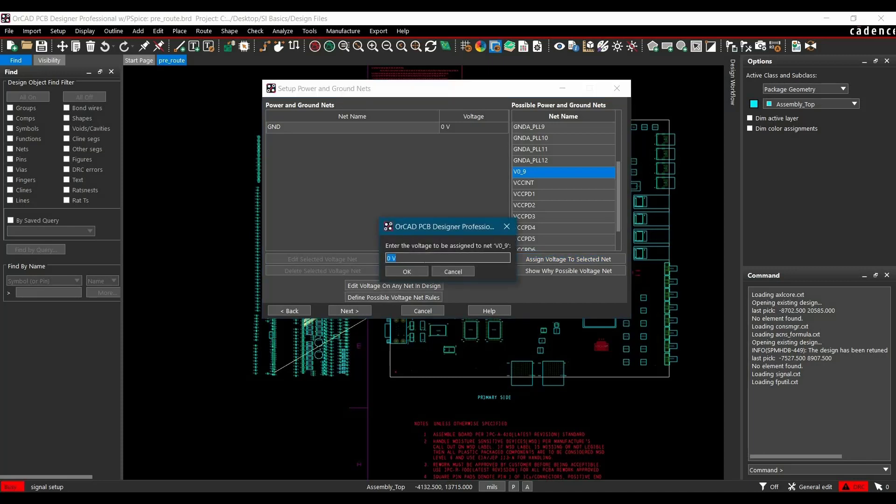
text(0.9 V)
click(420, 270)
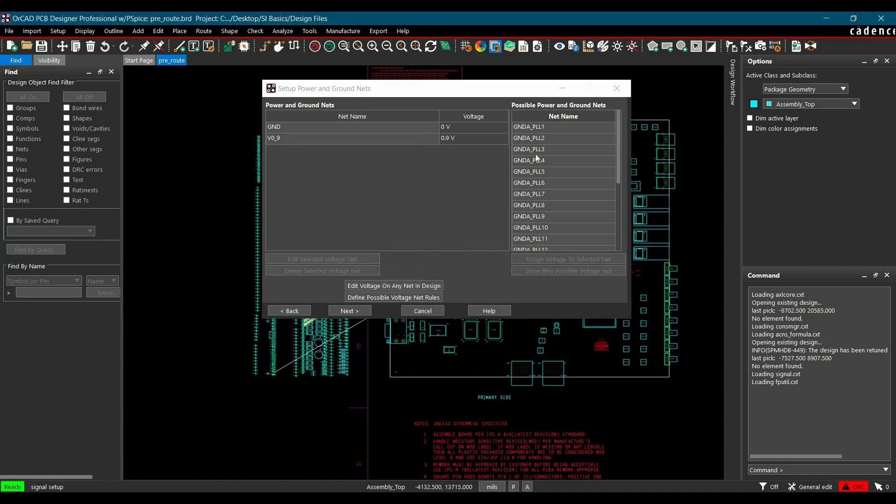
- Finish the power and ground net setup, declining to treat the remaining unassigned nets as DC nets
click(422, 138)
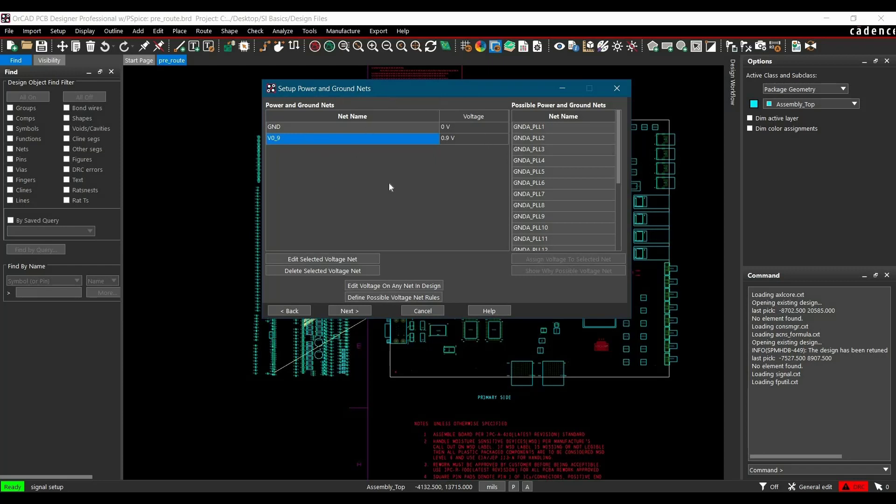
click(532, 228)
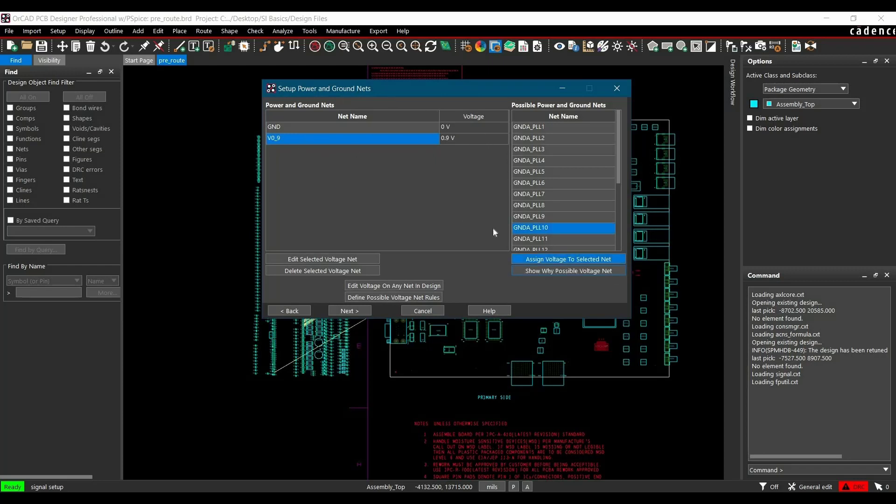
click(349, 310)
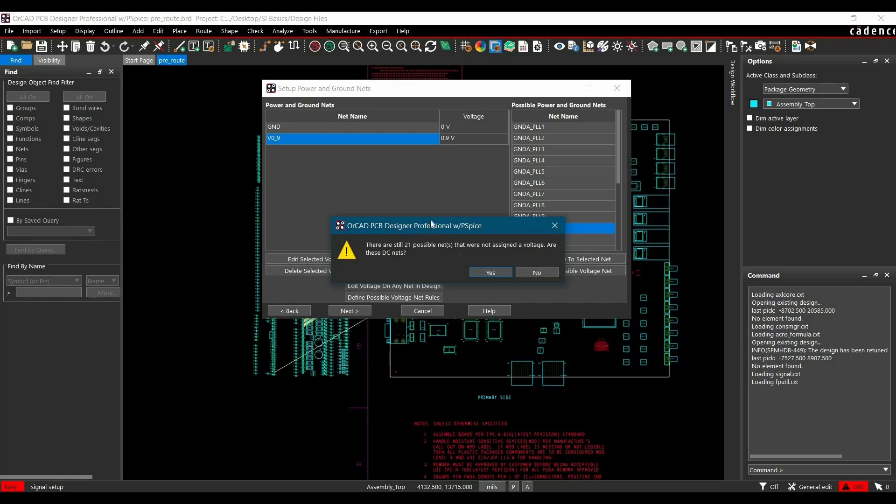
click(535, 272)
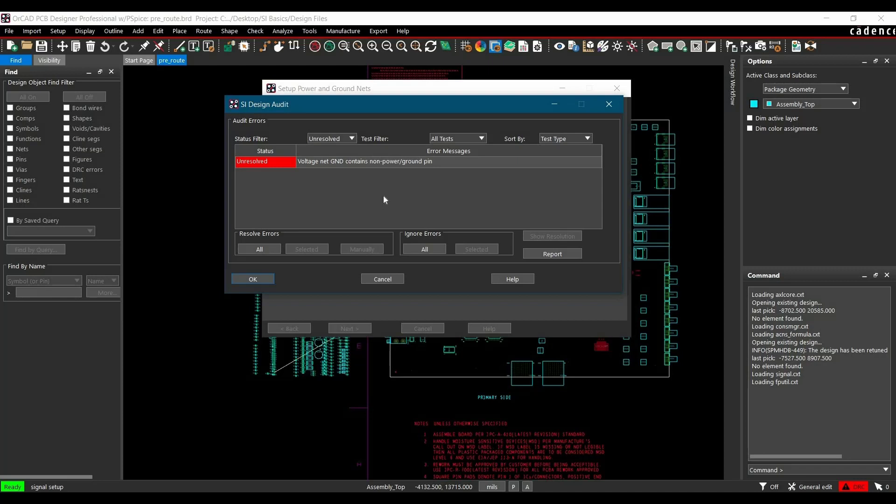
- Ignore all errors in the SI Design Audit and accept the audit to reach the cross-section setup
click(383, 199)
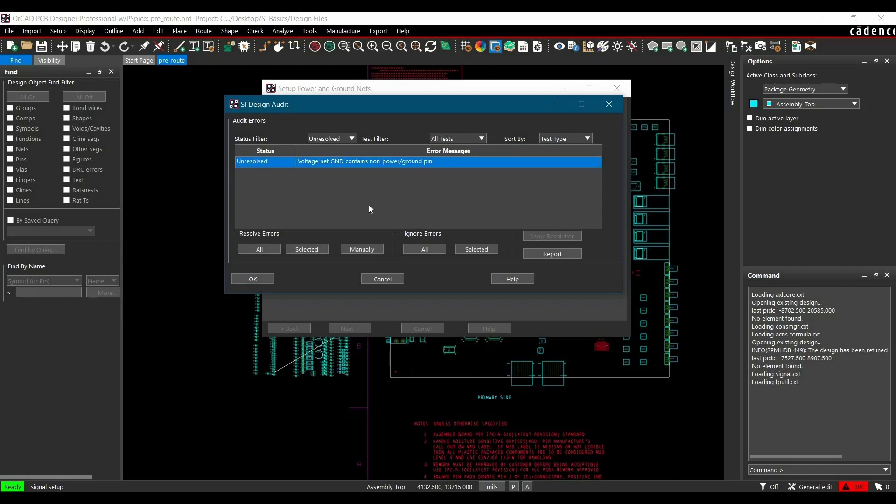
click(422, 248)
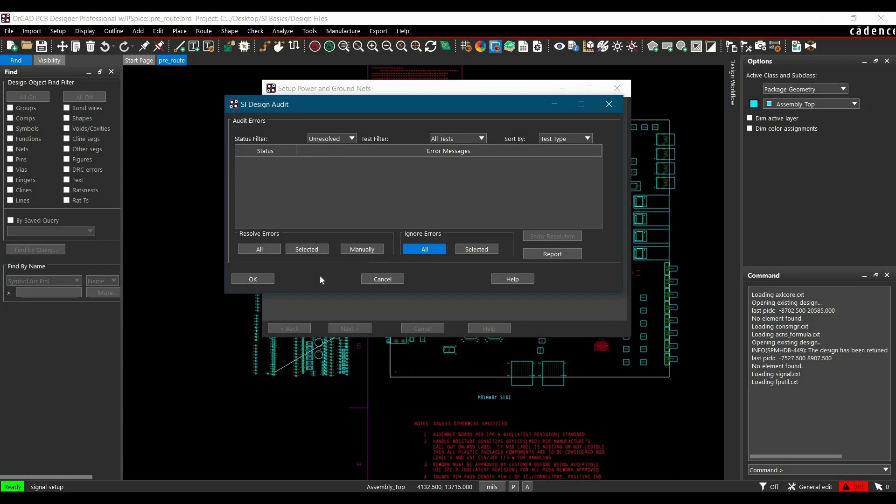
click(268, 281)
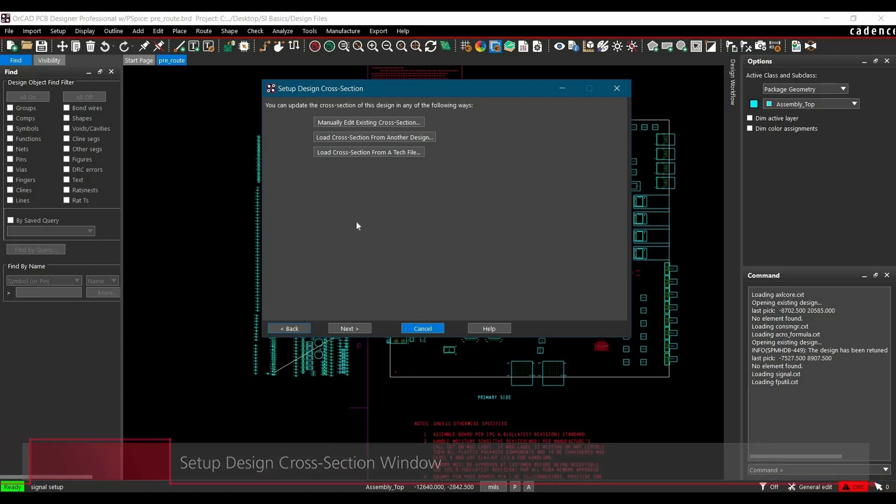
- Open the existing cross-section for manual editing and set the dielectric thickness below TOP to 2.7 mil and below L3_IS1 to 4.5 mil
click(337, 122)
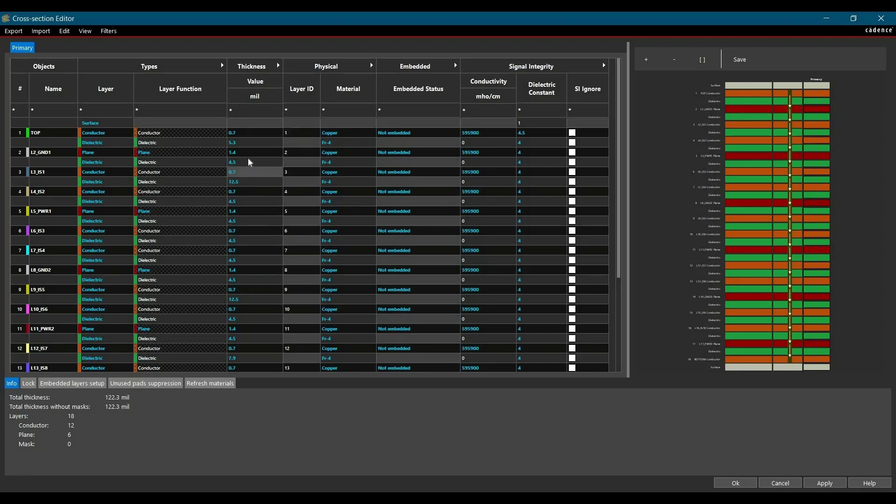
double_click(255, 162)
double_click(255, 181)
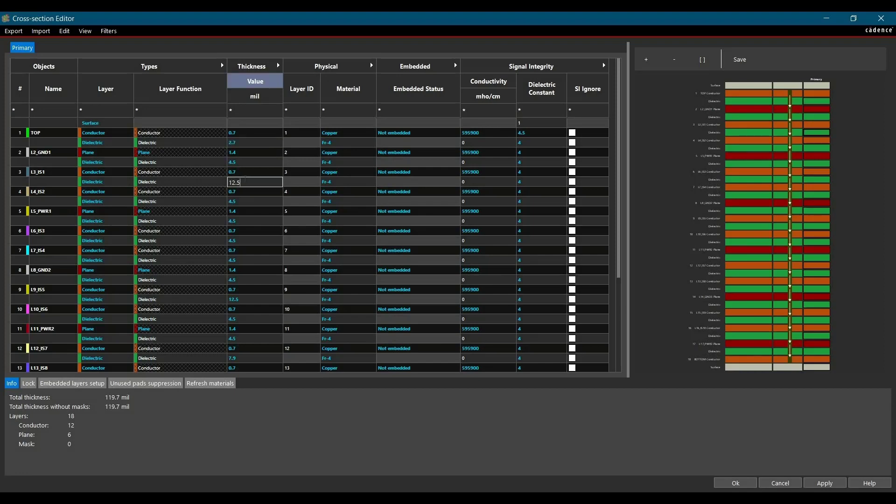
text(4.5)
- Set the thickness of the dielectric layers below L9_IS5 and L12_IS7 to 4.5 mil
double_click(241, 297)
text(4.5)
key(Return)
- Set the dielectric thickness below L15_IS9 to 4.5 mil and below L17_PWR3 to 2.7 mil, and apply the cross-section changes
scroll(243, 299, down, 5)
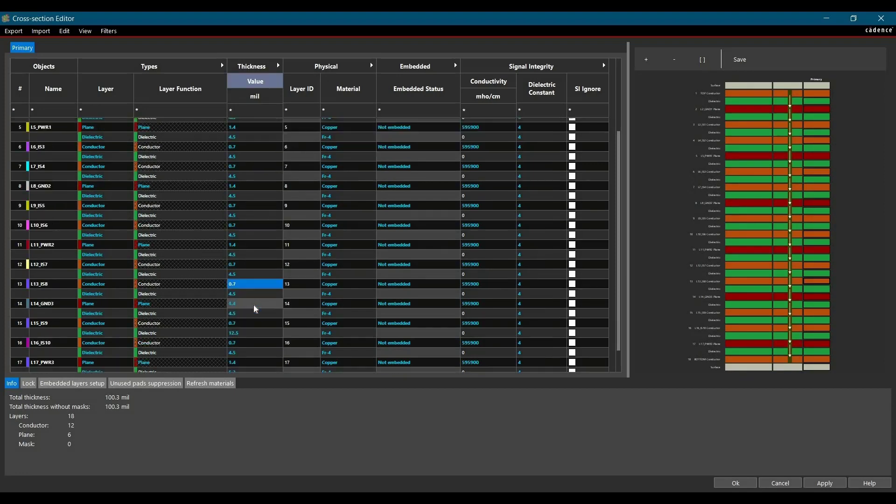
double_click(243, 308)
text(4.5)
key(Return)
double_click(243, 348)
text(2.7)
key(Return)
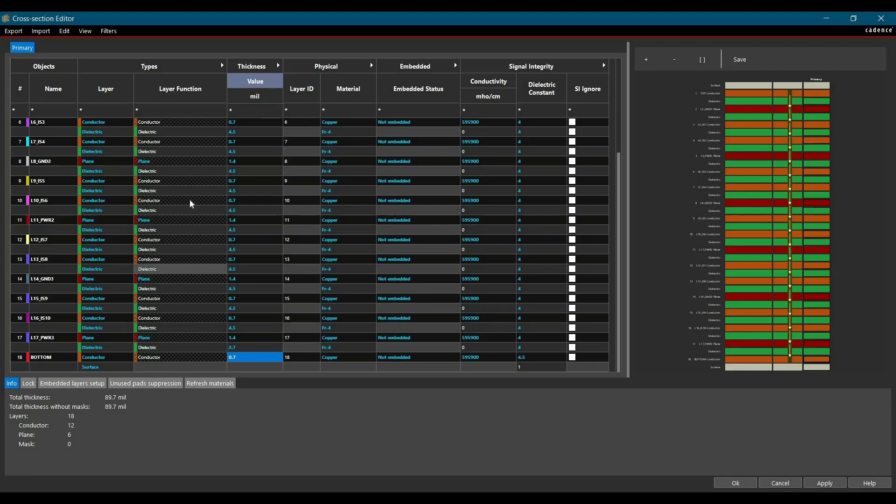
click(825, 483)
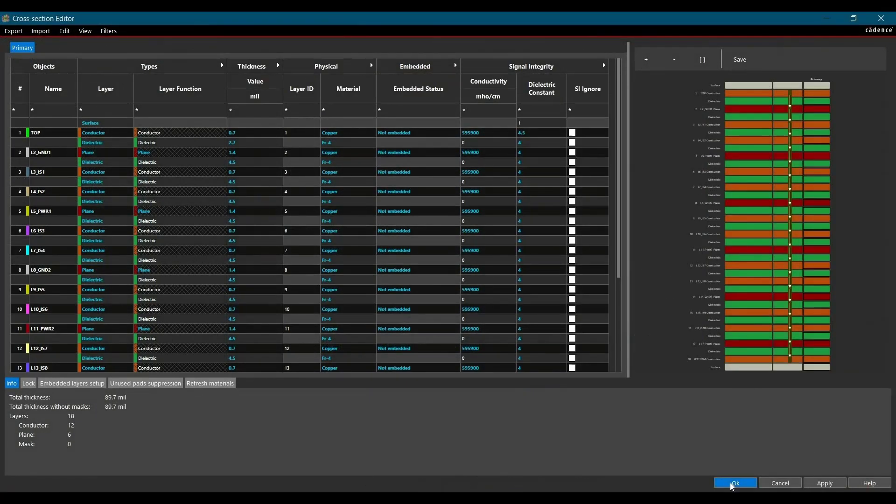
- Accept the edited cross-section and continue through the setup categories, Xnet selection and cross-section pages to the component classes setup
click(733, 484)
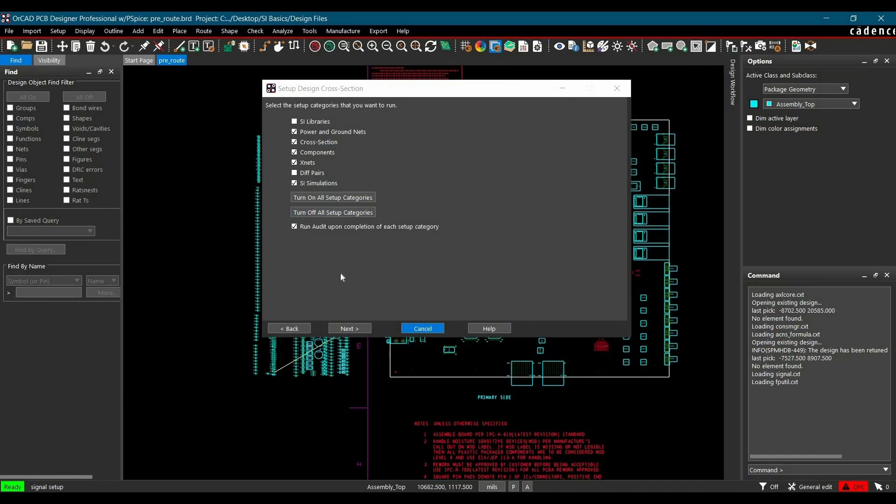
click(340, 327)
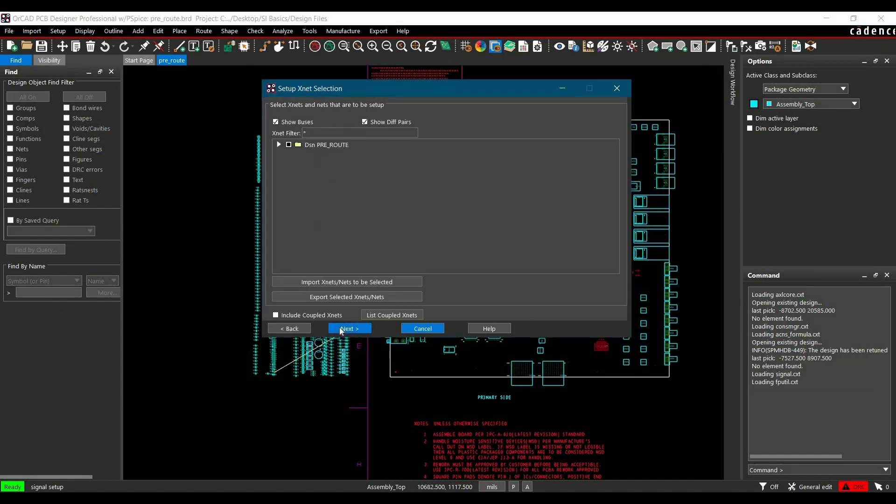
click(340, 327)
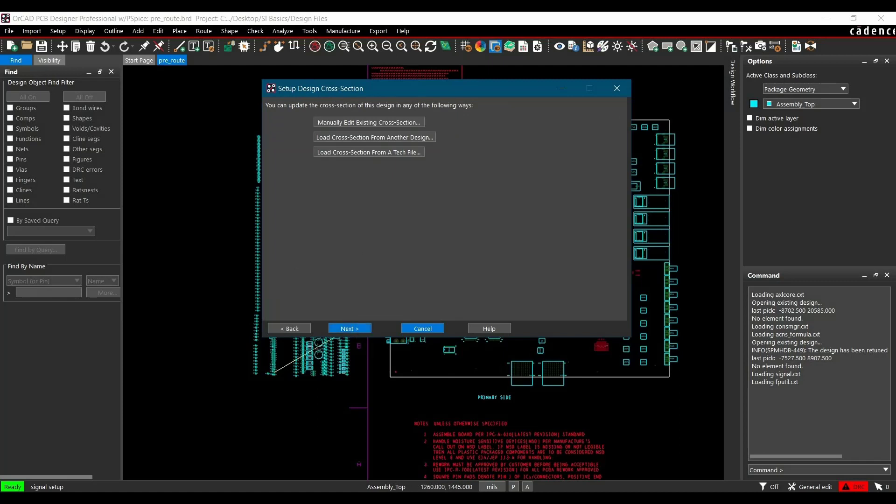
click(346, 330)
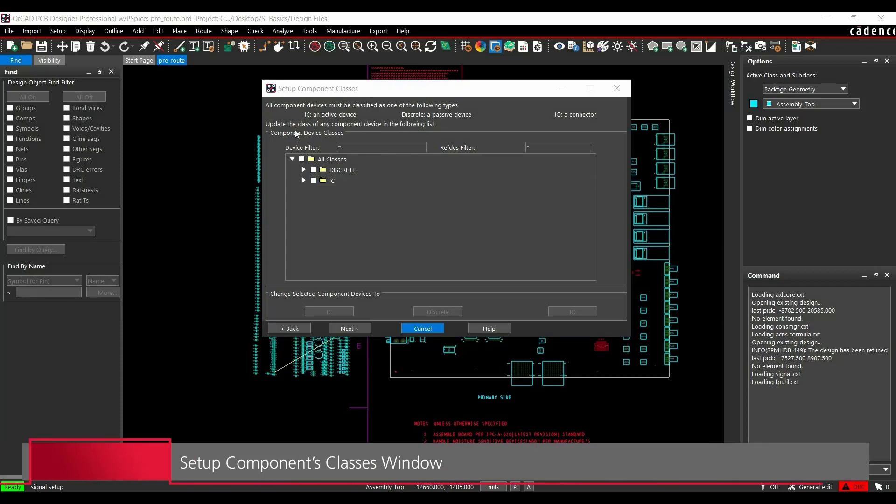
- Change the class of the RES_PACK-56,5%-16_PIN_SMD 56 device from IC to Discrete
click(304, 171)
click(303, 202)
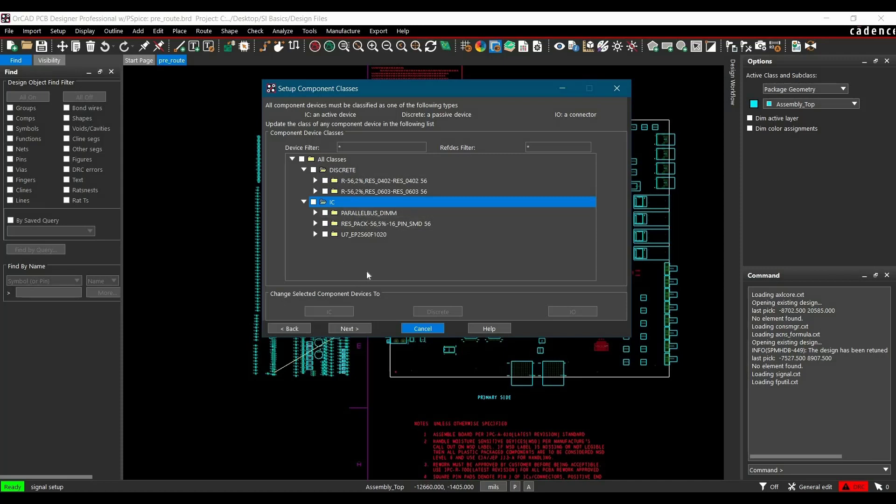
click(326, 223)
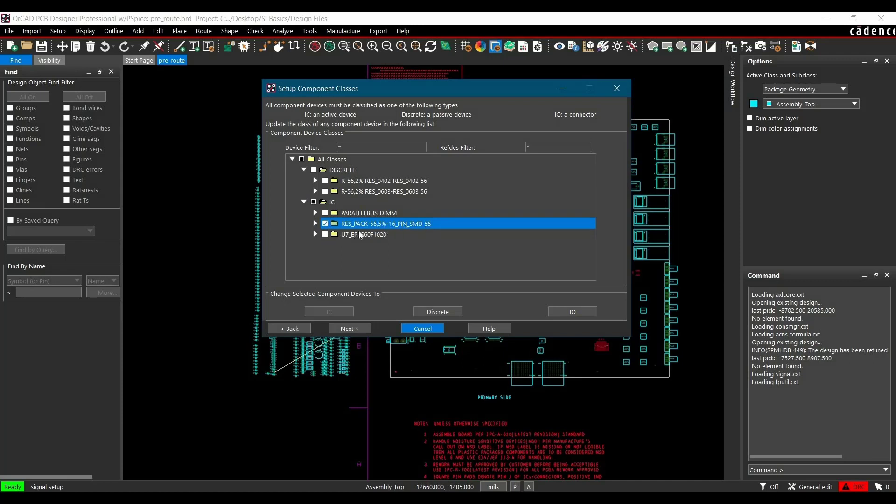
click(428, 313)
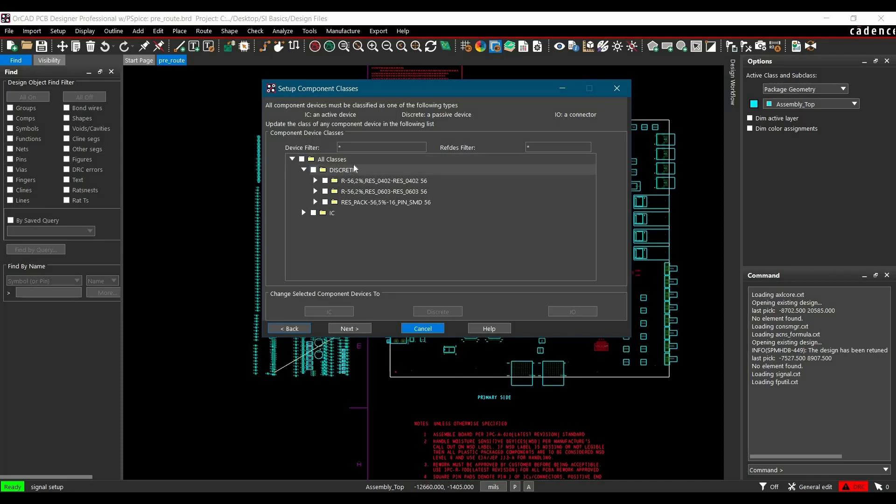
- Change the class of the PARALLELBUS_DIMM device from IC to IO and check the devices listed under each class
click(304, 213)
click(325, 224)
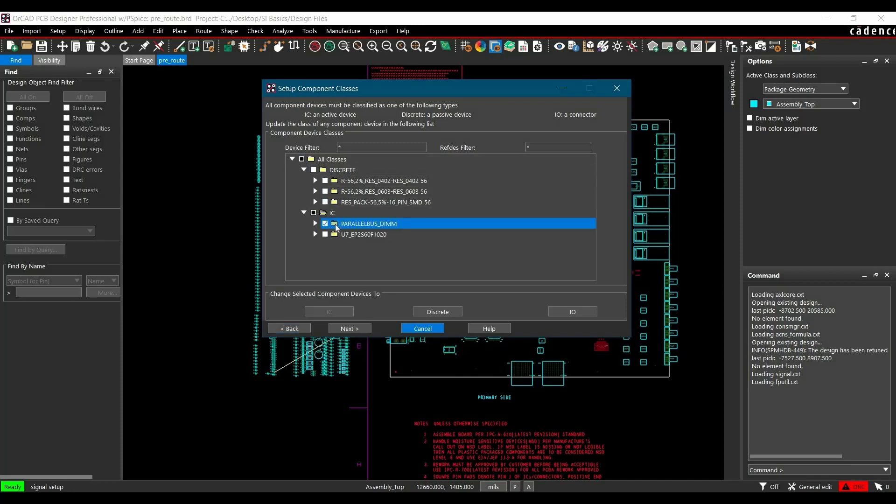
click(573, 311)
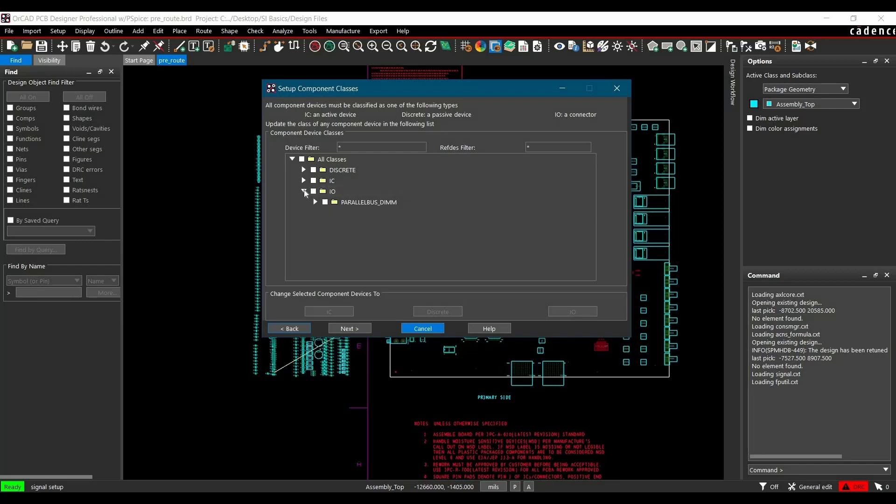
click(304, 191)
click(304, 189)
click(304, 181)
click(304, 170)
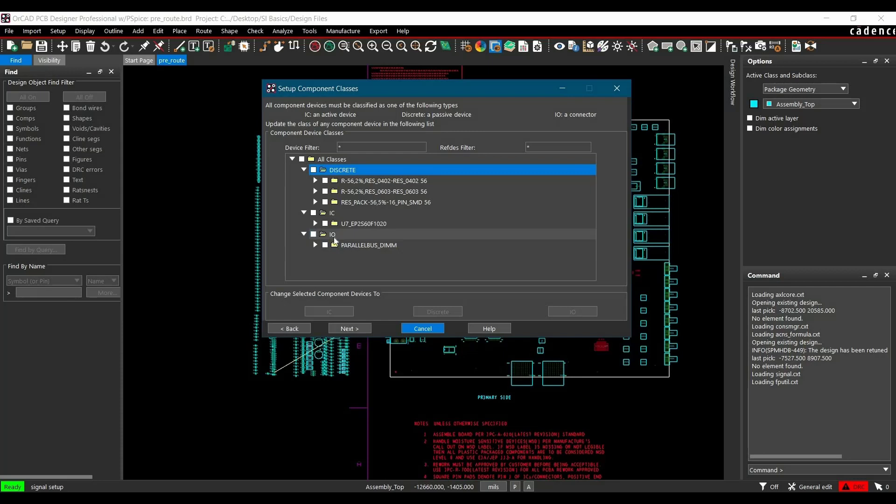
- Place the unplaced component R1 in the free gap between R130 and R159 beside the board, at about (-4647.5, 2127.5) mils
click(349, 328)
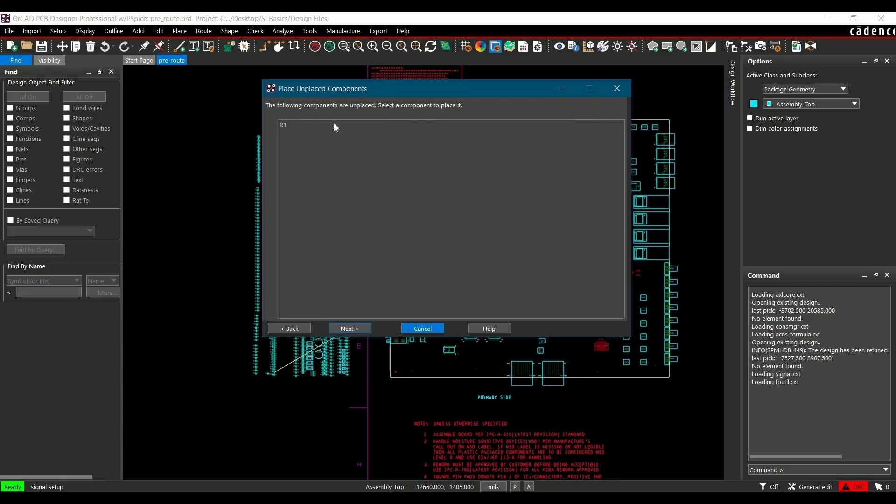
click(298, 125)
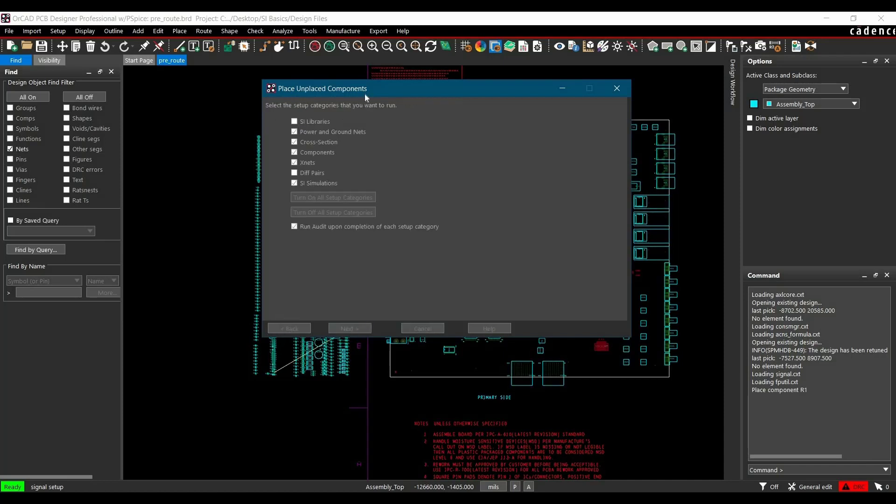
drag(365, 94, 655, 213)
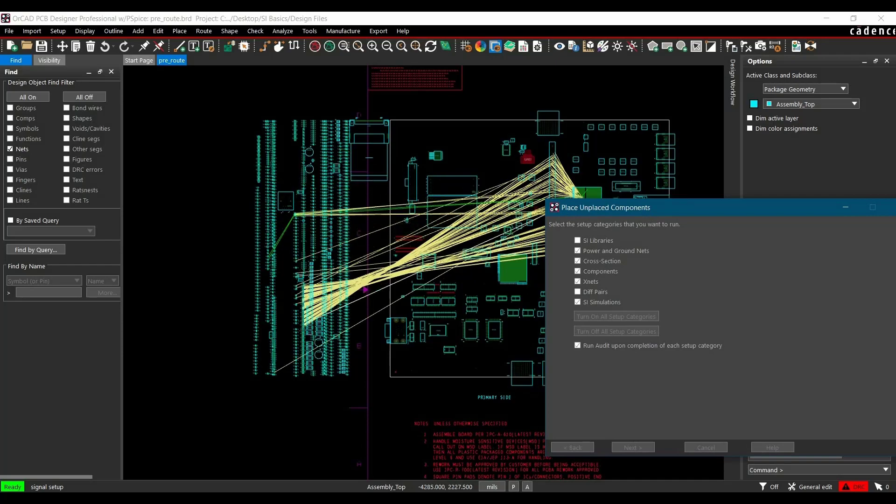
scroll(302, 327, up, 5)
scroll(302, 328, down, 4)
scroll(302, 328, up, 3)
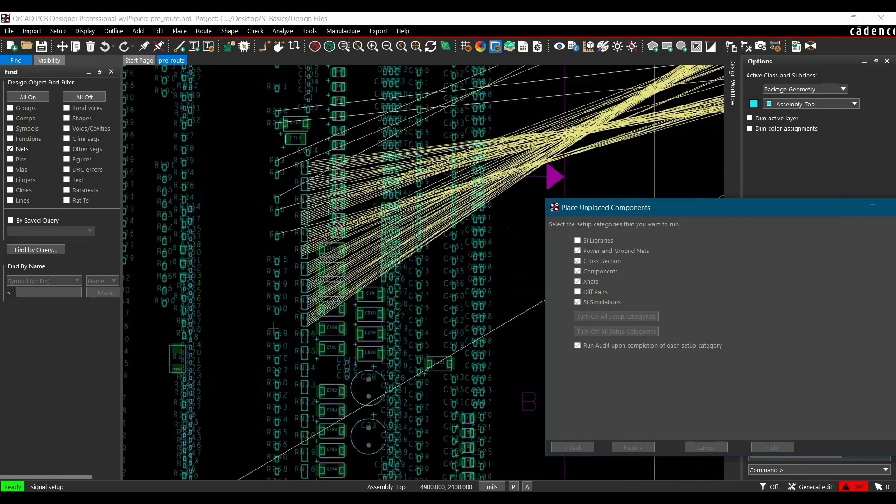
scroll(275, 324, up, 3)
scroll(287, 299, up, 3)
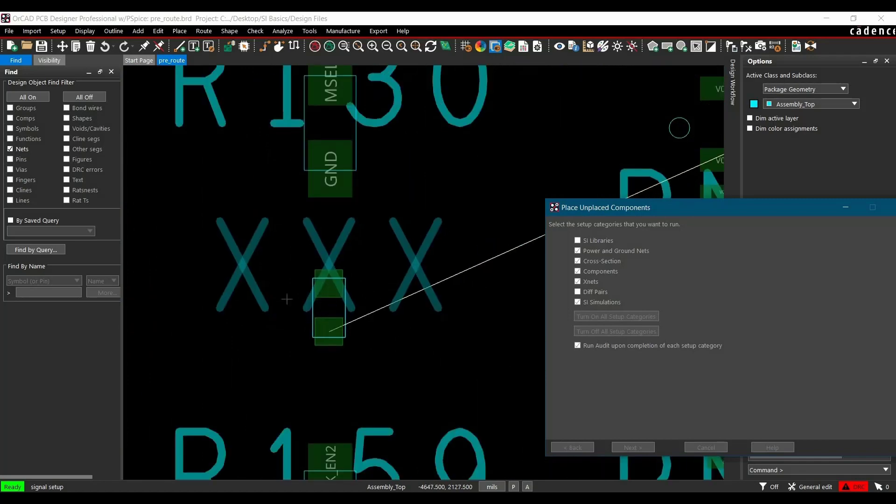
scroll(287, 299, down, 8)
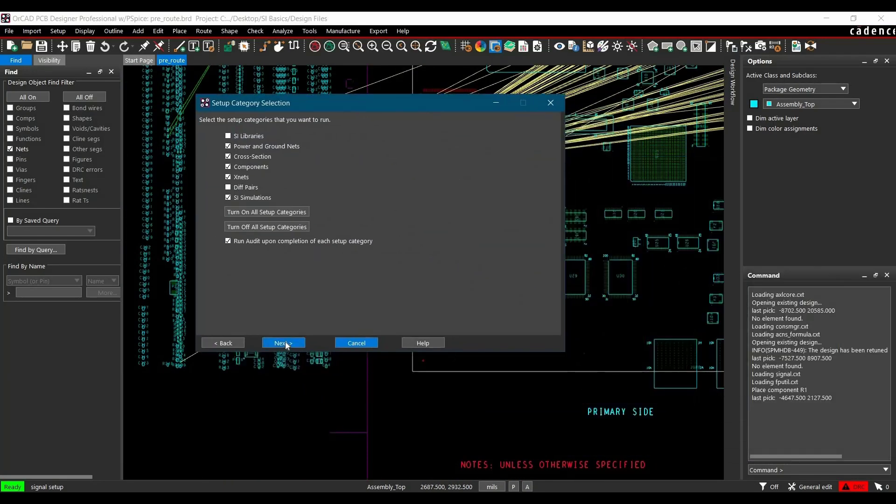
- Advance the setup wizard again from category selection through the cross-section and component classes to the model assignment page
click(285, 344)
click(285, 343)
click(285, 343)
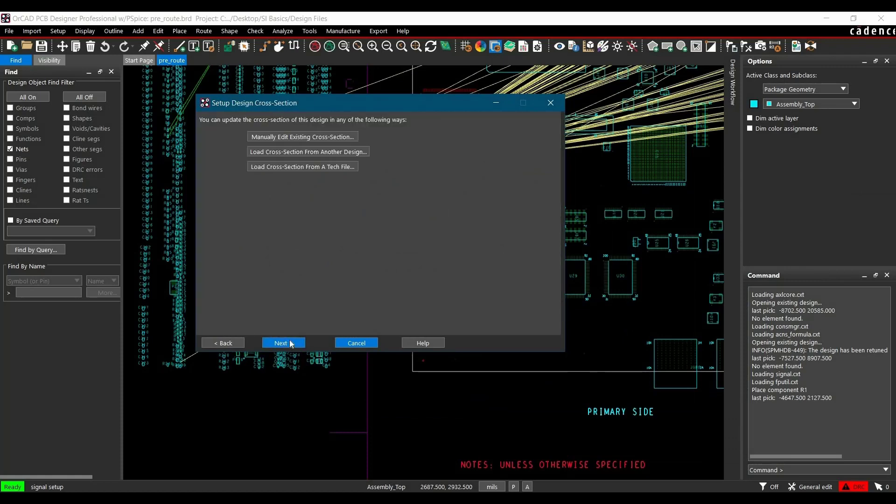
click(288, 343)
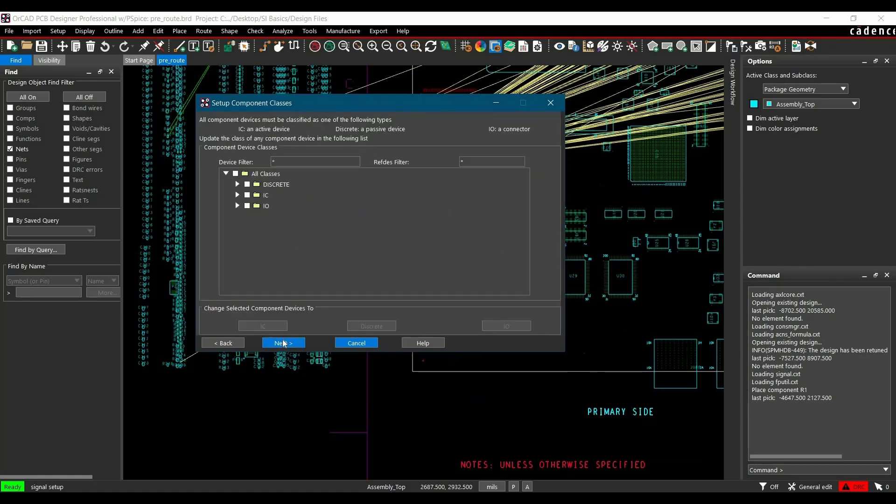
click(283, 343)
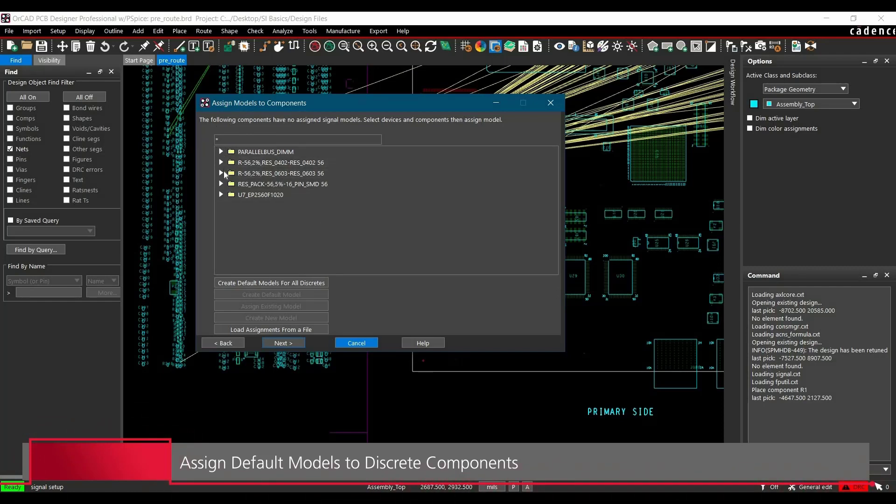
- Expand the DIMM and resistor devices without signal models and create default models for all discretes
click(221, 152)
click(222, 173)
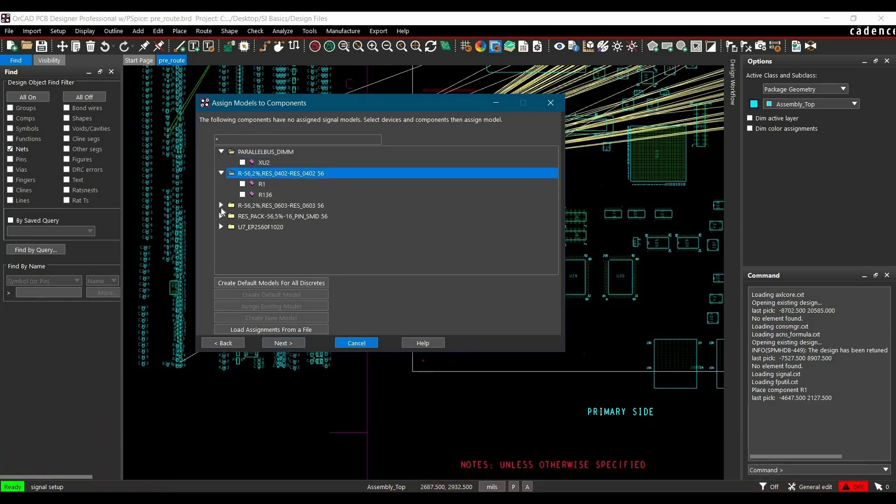
click(221, 208)
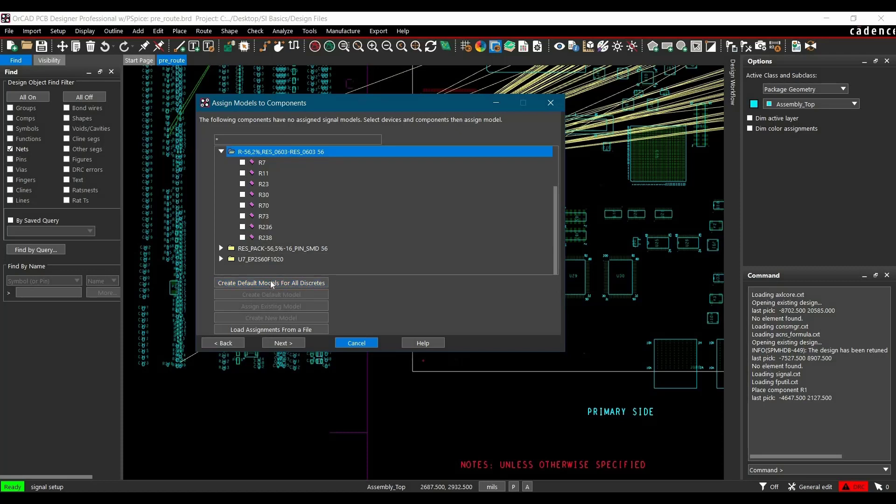
click(267, 284)
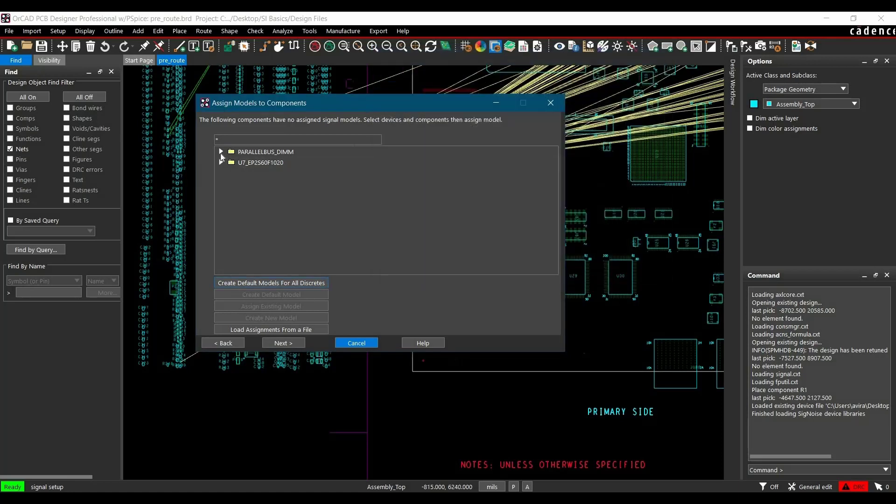
- Check the remaining PARALLELBUS_DIMM and U7_EP2S60F1020 devices, and continue to the simulation setup while leaving them without models
click(221, 152)
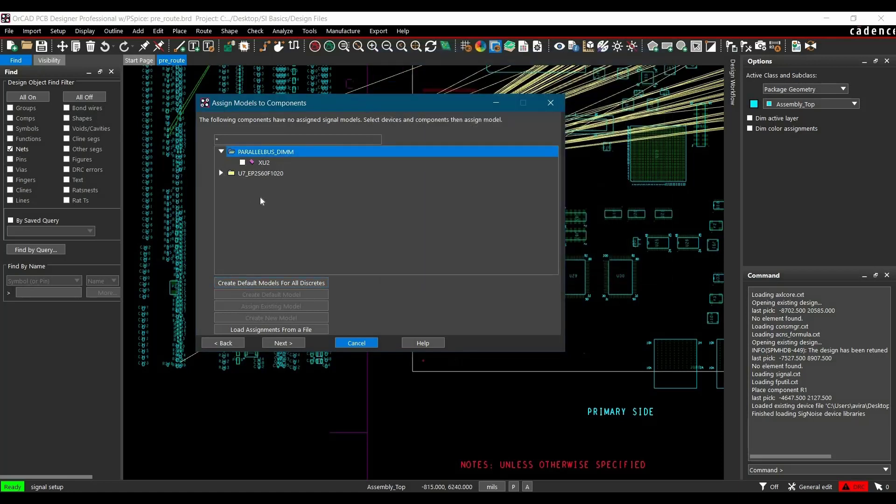
double_click(262, 173)
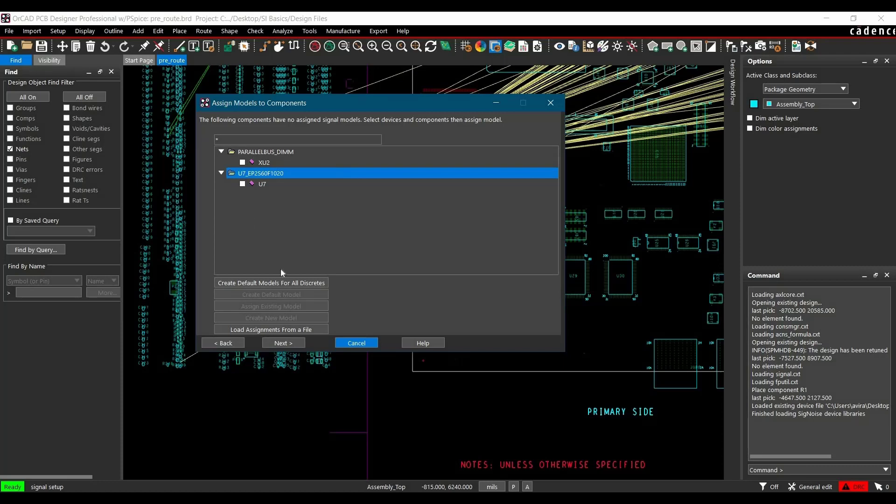
click(282, 343)
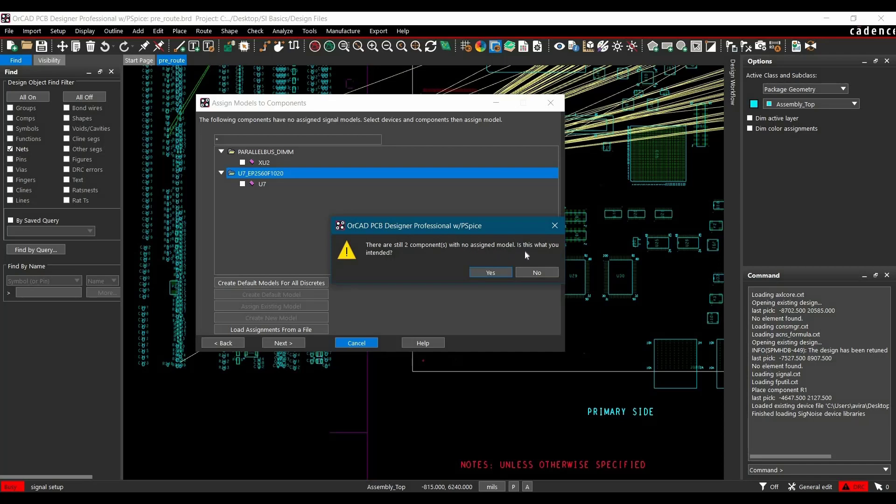
click(494, 274)
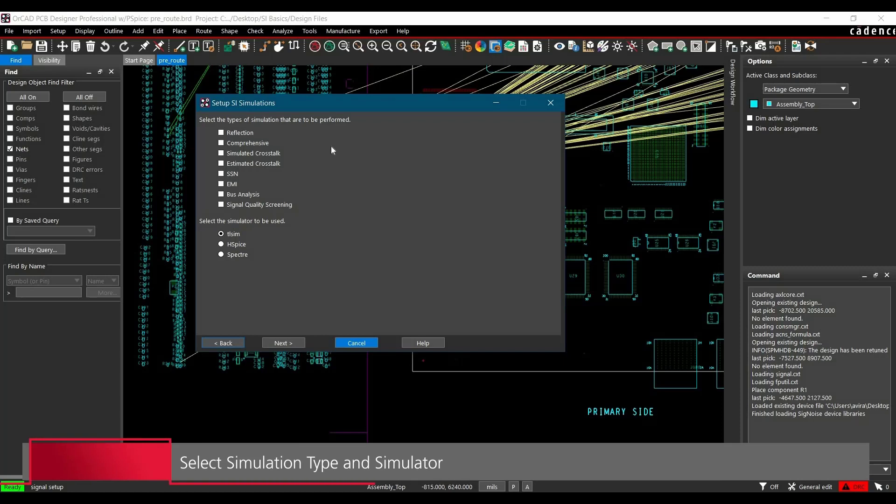
- Select Reflection as the simulation type with the tlsim simulator, and finish the SI Design Setup
click(234, 134)
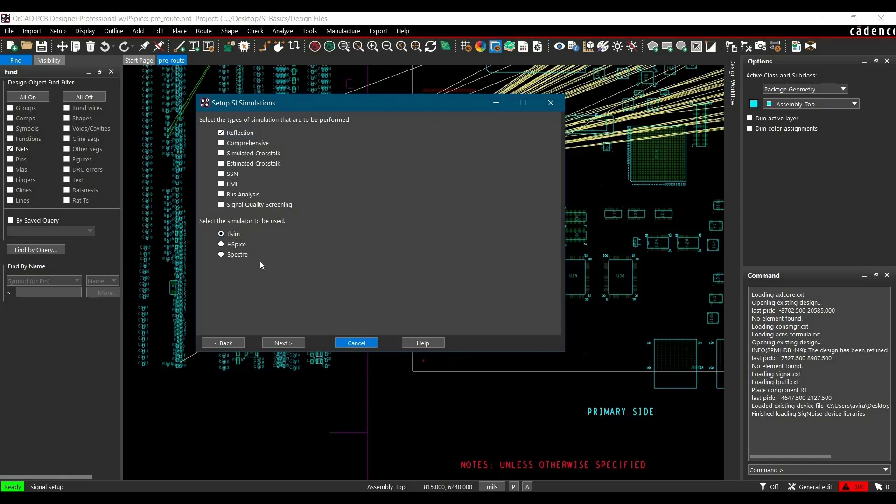
click(284, 343)
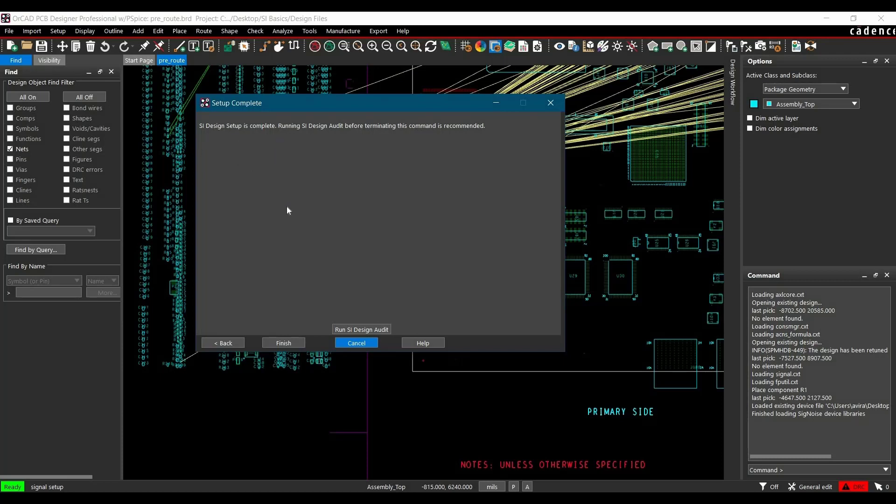
click(285, 343)
- Save the pre_route board design, overwriting the existing file
click(10, 32)
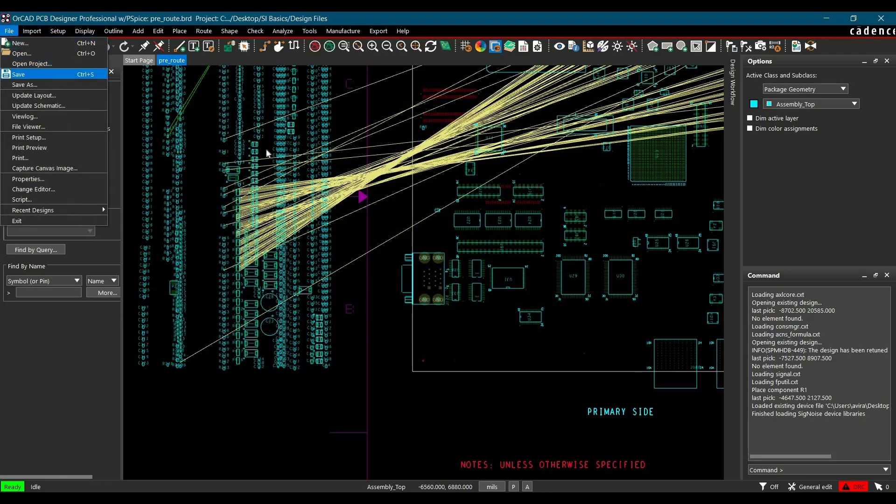
click(21, 74)
click(478, 275)
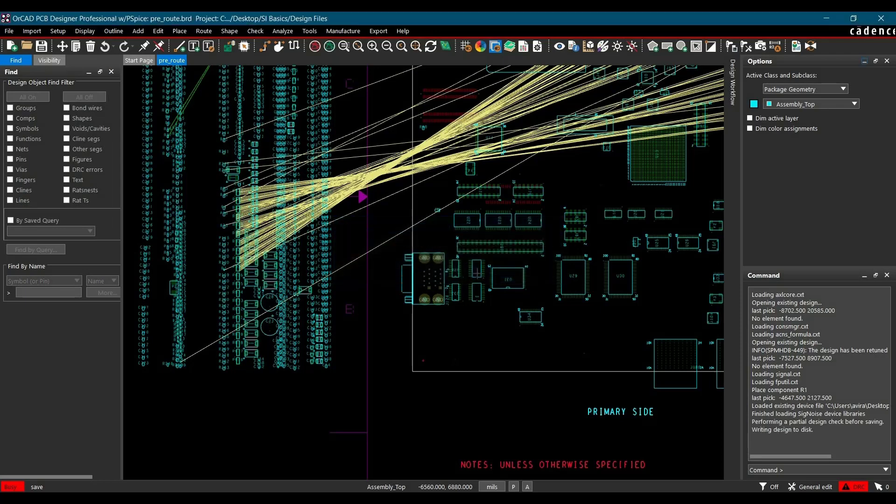